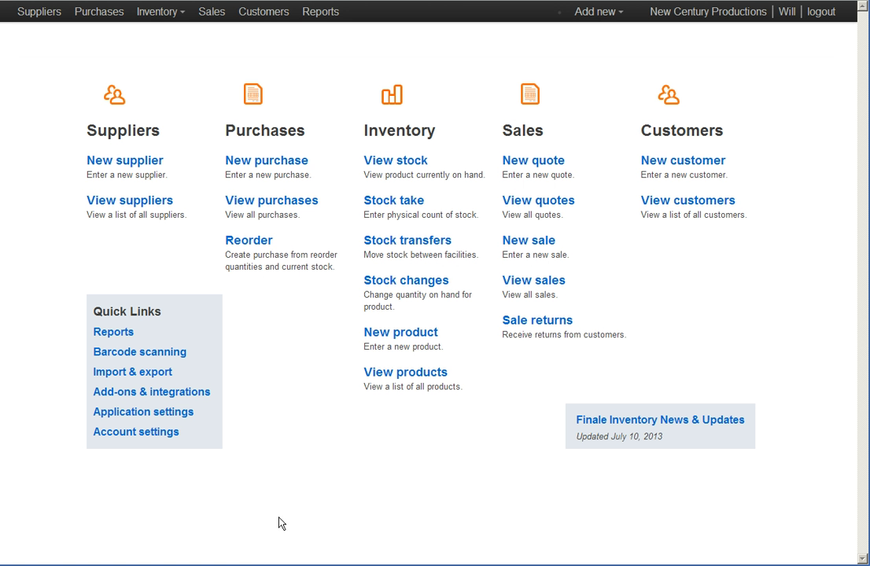
Open the saved sale report Invoice totals and filter it to the customer ExampleCustomer
{"action": "left_click", "coordinate": [117, 333]}
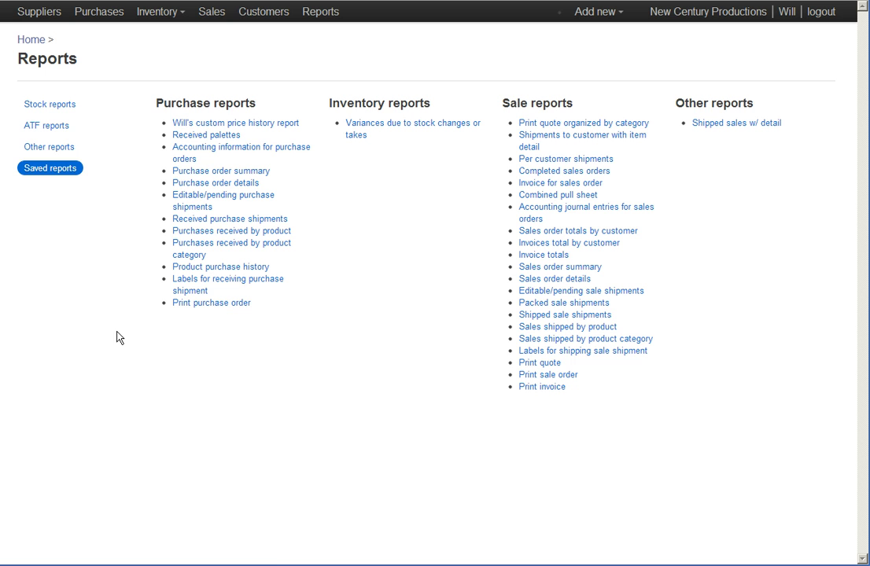
{"action": "left_click", "coordinate": [532, 257]}
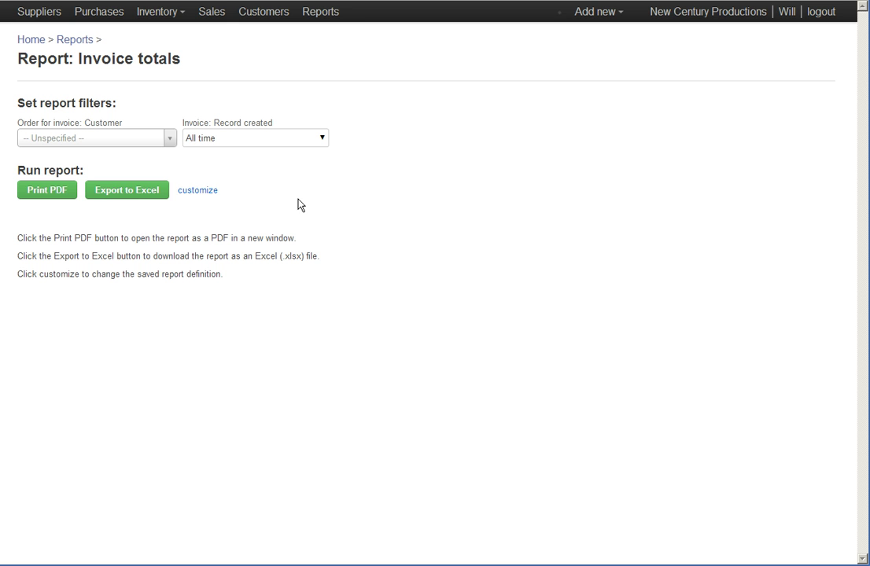
{"action": "left_click", "coordinate": [171, 140]}
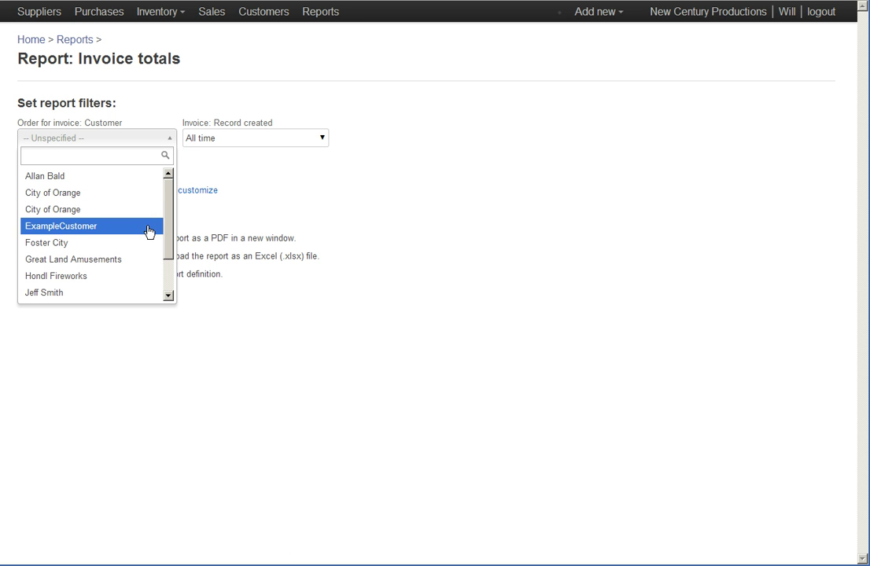
{"action": "left_click", "coordinate": [148, 230]}
Set the invoice record-created filter to the range 5/24/2013 to 7/20/2013
{"action": "left_click", "coordinate": [323, 139]}
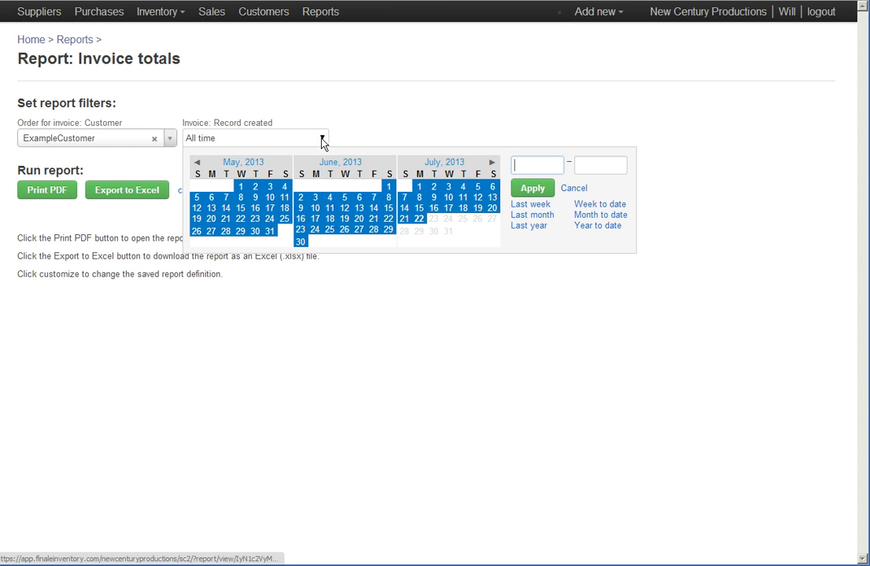
{"action": "left_click", "coordinate": [270, 218]}
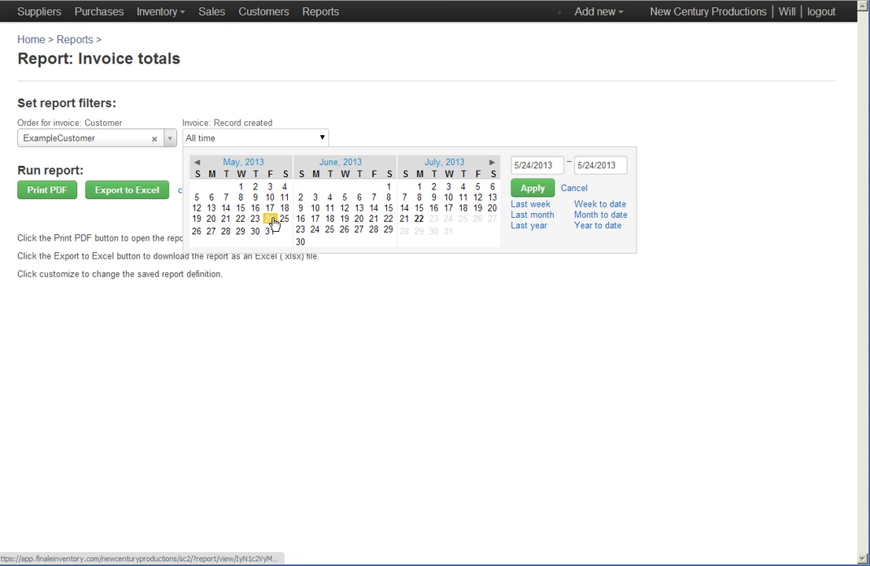
{"action": "left_click", "coordinate": [492, 209]}
{"action": "left_click", "coordinate": [529, 190]}
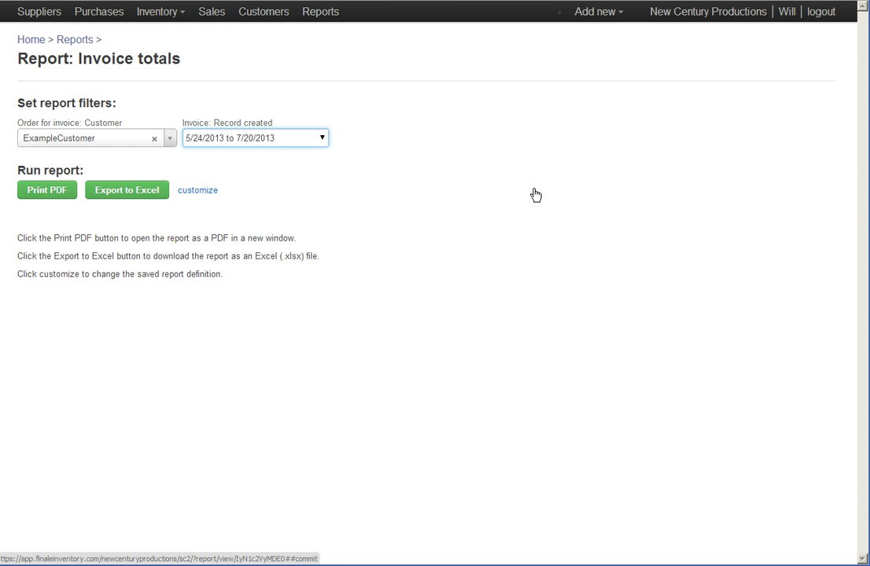
Generate the Invoice totals report as a PDF, check the customer's sub-total sum and close the PDF
{"action": "left_click", "coordinate": [65, 199]}
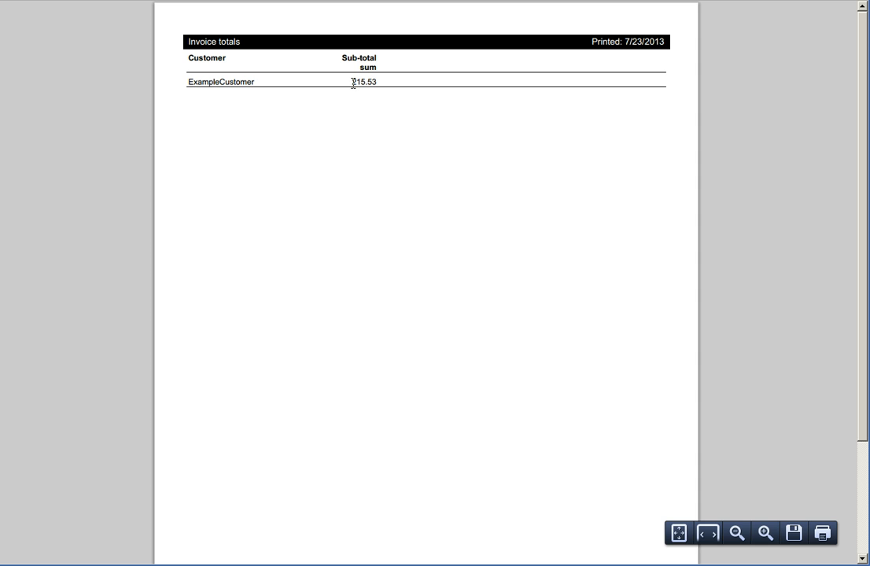
{"action": "left_click_drag", "start_coordinate": [352, 82], "coordinate": [374, 83]}
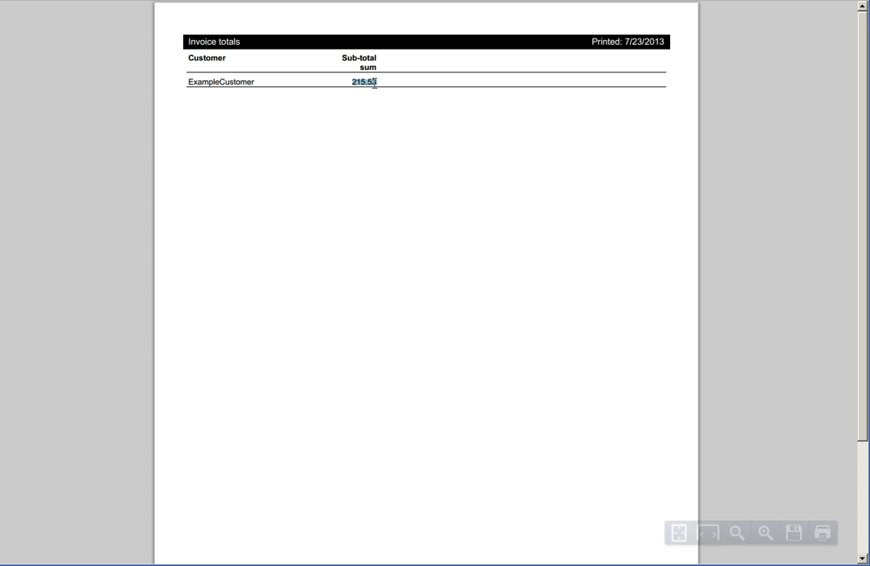
{"action": "left_click", "coordinate": [367, 183]}
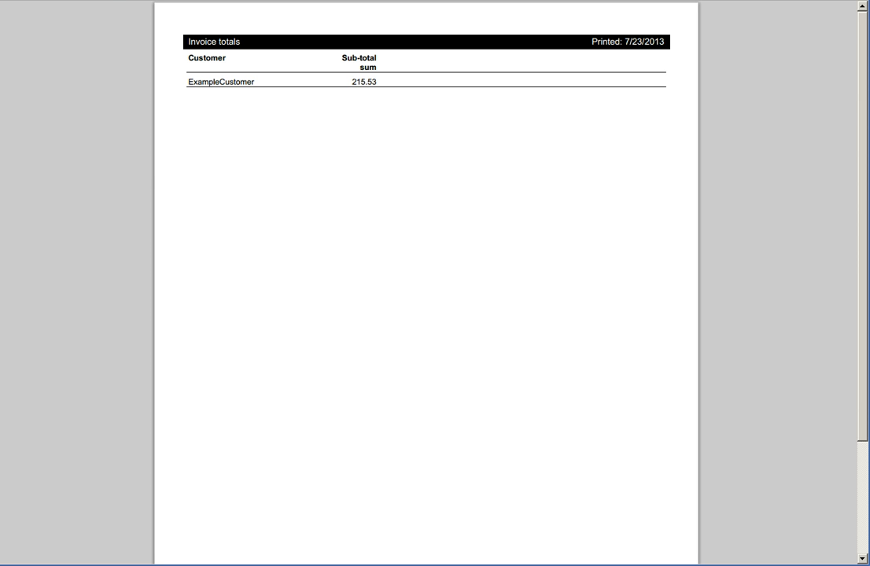
{"action": "key", "text": "ctrl+w"}
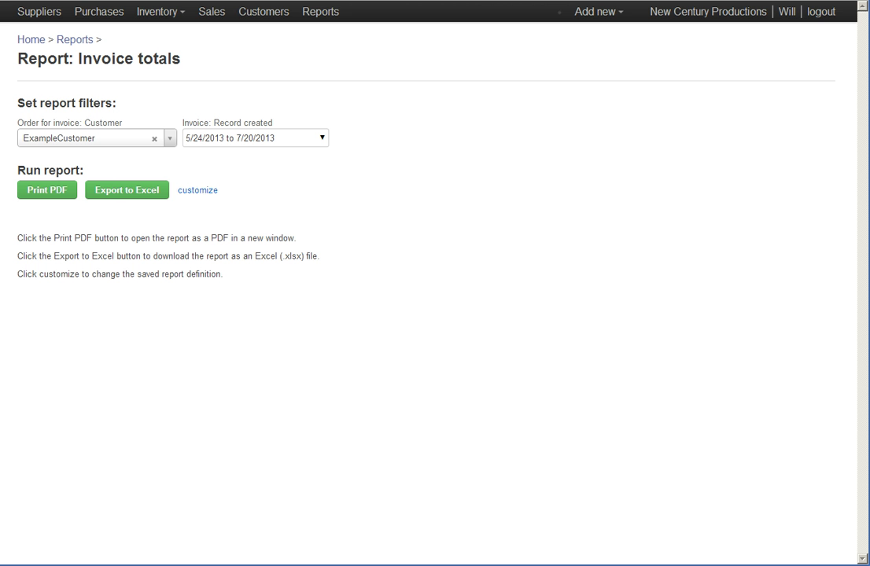
Open the customization page of the Invoice totals report and compare its definition with the PDF output
{"action": "left_click", "coordinate": [204, 192]}
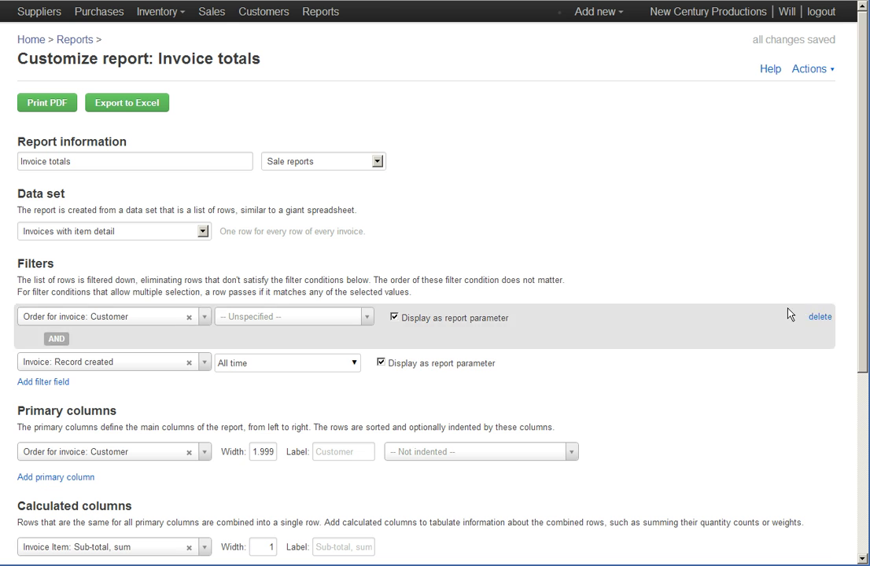
{"action": "scroll", "coordinate": [864, 383], "scroll_direction": "down", "scroll_amount": 3}
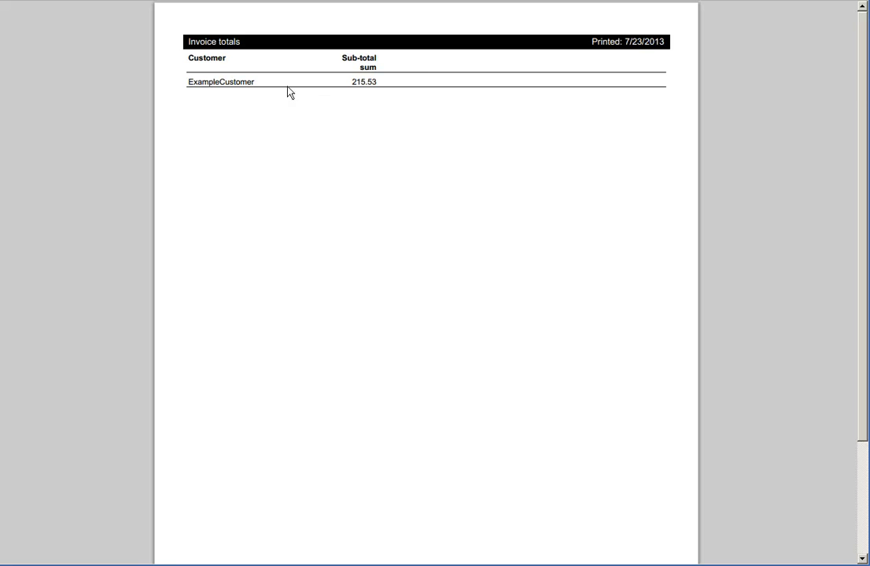
{"action": "key", "text": "ctrl+w"}
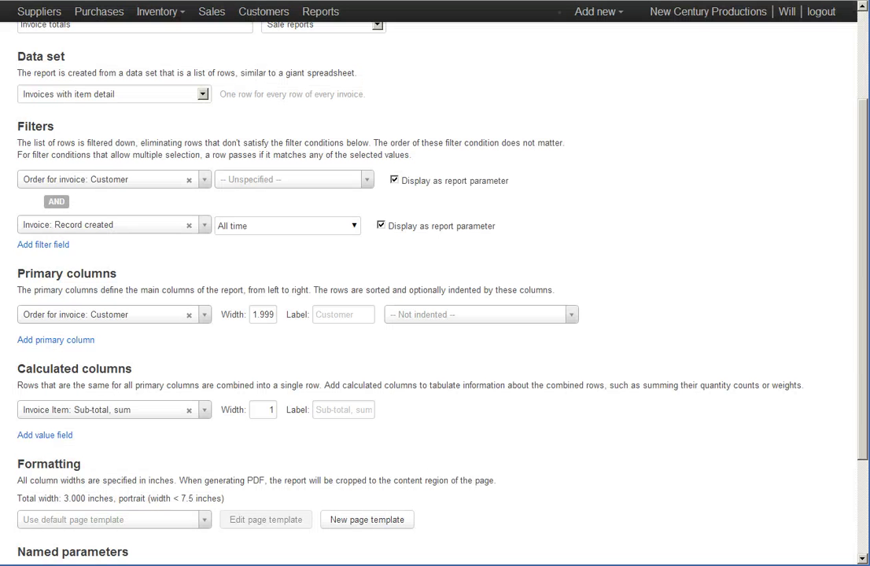
Add a second primary column to the report using the field Order for invoice: Order date
{"action": "left_click", "coordinate": [68, 341]}
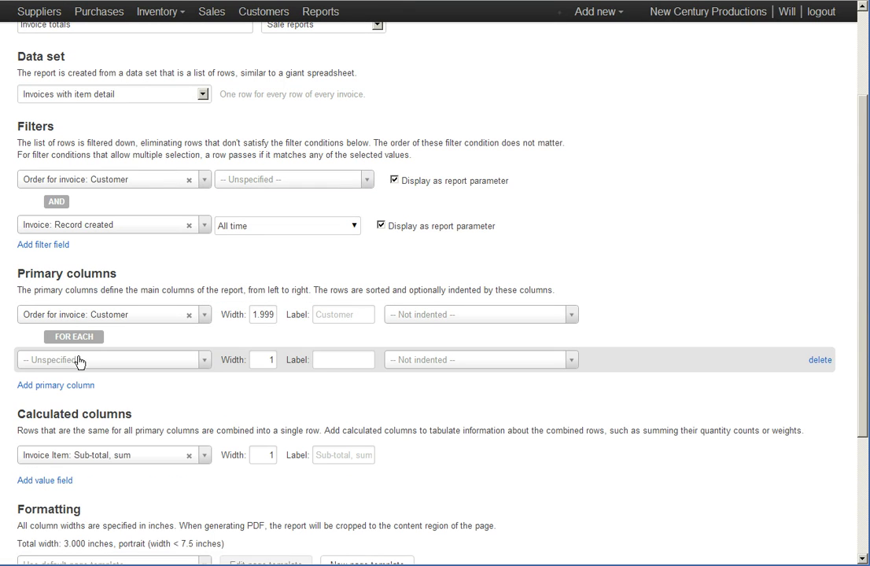
{"action": "left_click", "coordinate": [78, 361]}
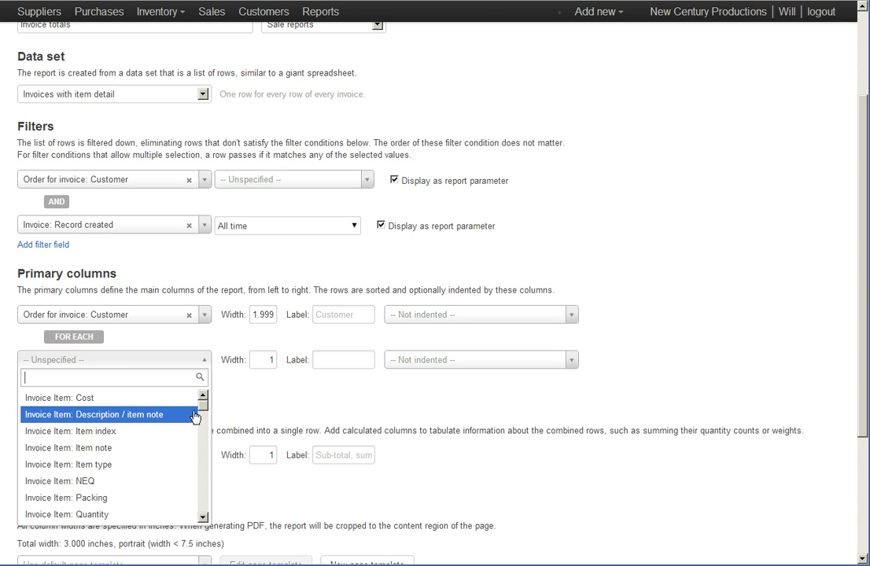
{"action": "left_click_drag", "start_coordinate": [203, 406], "coordinate": [206, 423]}
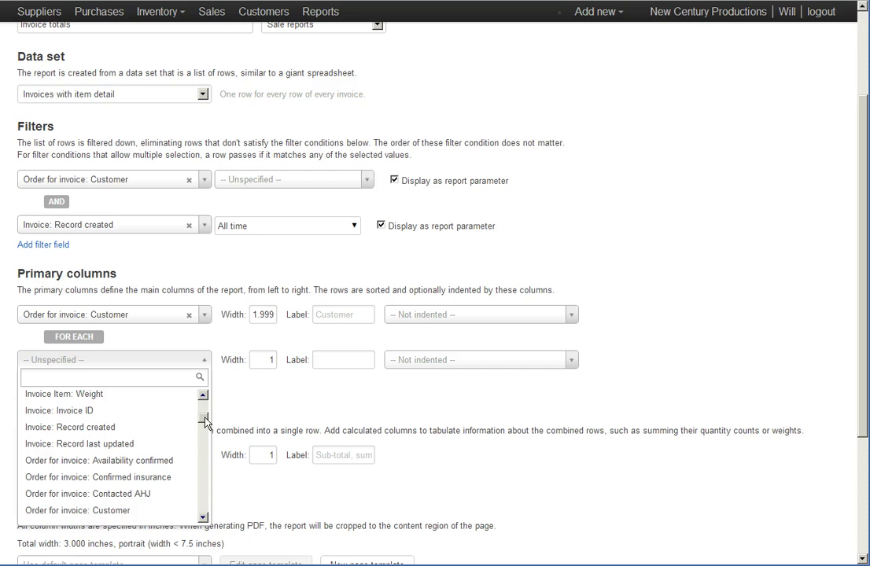
{"action": "left_click_drag", "start_coordinate": [205, 422], "coordinate": [205, 425]}
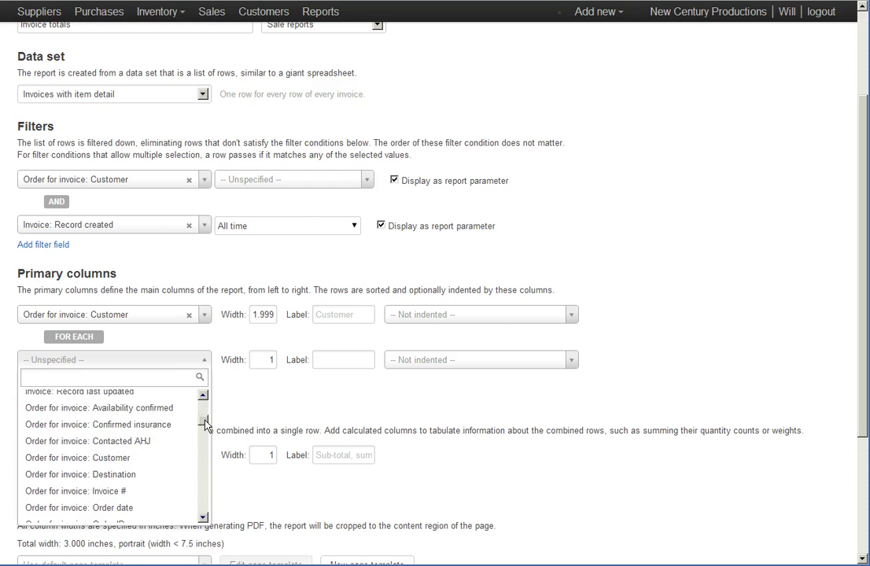
{"action": "left_click", "coordinate": [140, 508]}
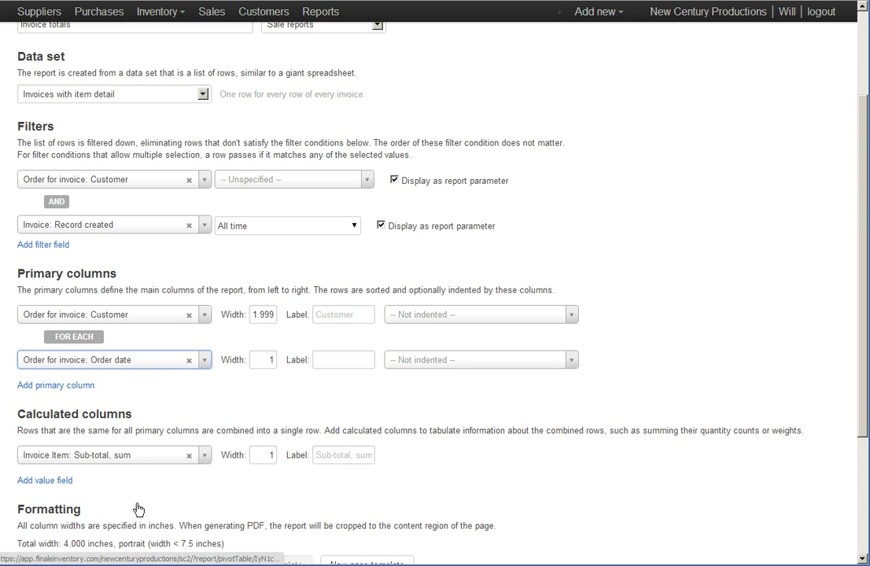
Add a third primary column to the report using the field Order for invoice: Order ID
{"action": "left_click", "coordinate": [88, 387]}
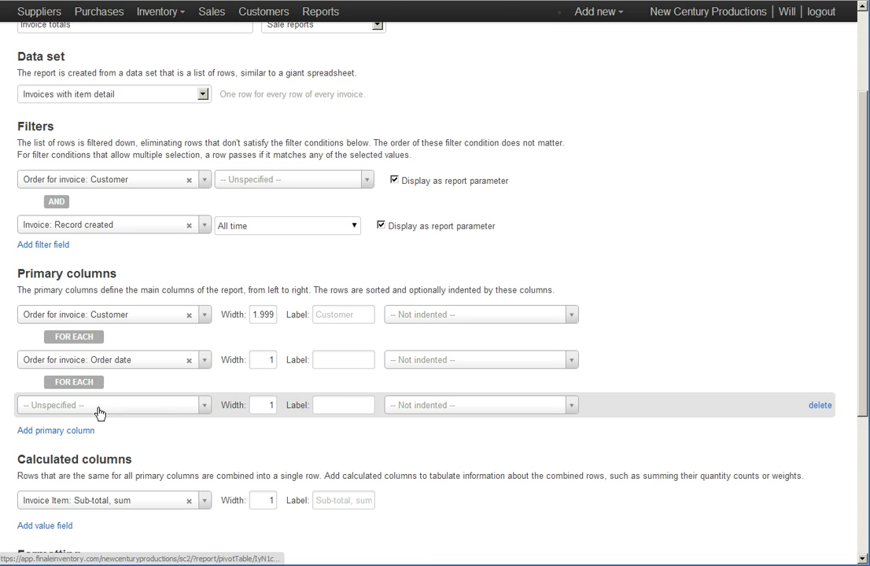
{"action": "left_click", "coordinate": [203, 407]}
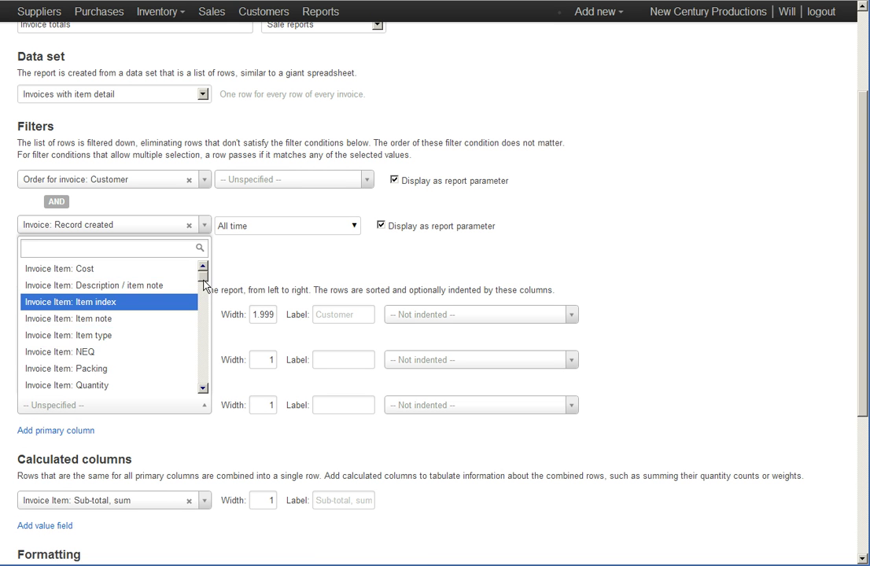
{"action": "scroll", "coordinate": [204, 287], "scroll_direction": "down", "scroll_amount": 1}
{"action": "left_click_drag", "start_coordinate": [204, 285], "coordinate": [208, 296]}
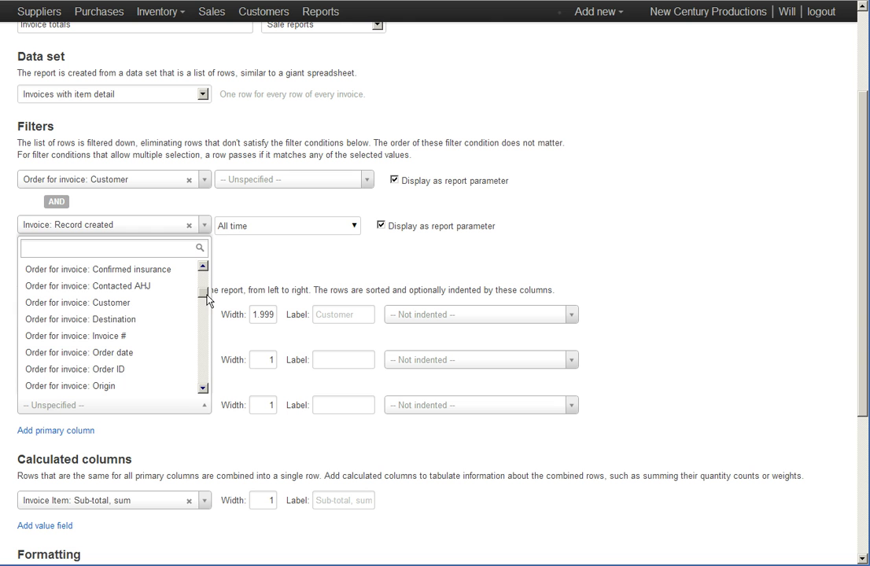
{"action": "left_click", "coordinate": [151, 370]}
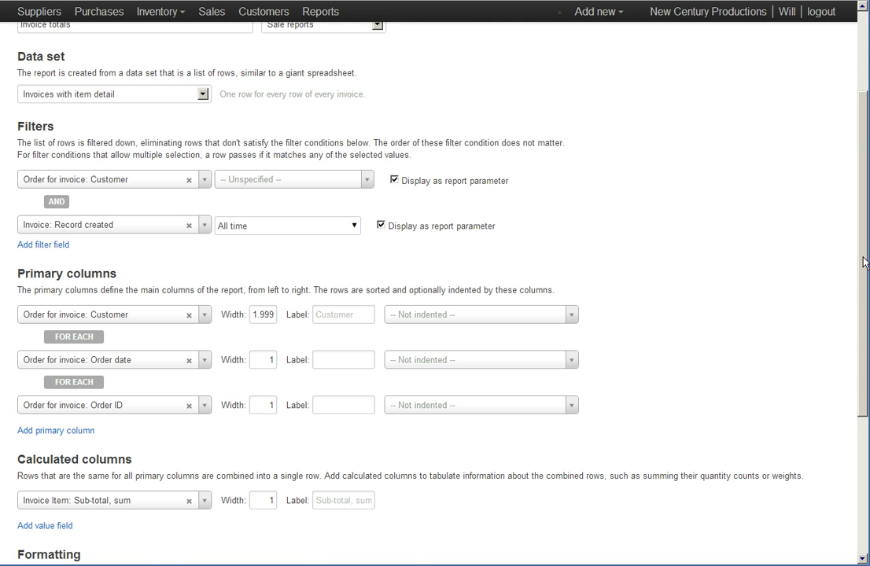
Save the added primary columns and review the customized report's PDF output
{"action": "scroll", "coordinate": [864, 262], "scroll_direction": "down", "scroll_amount": 3}
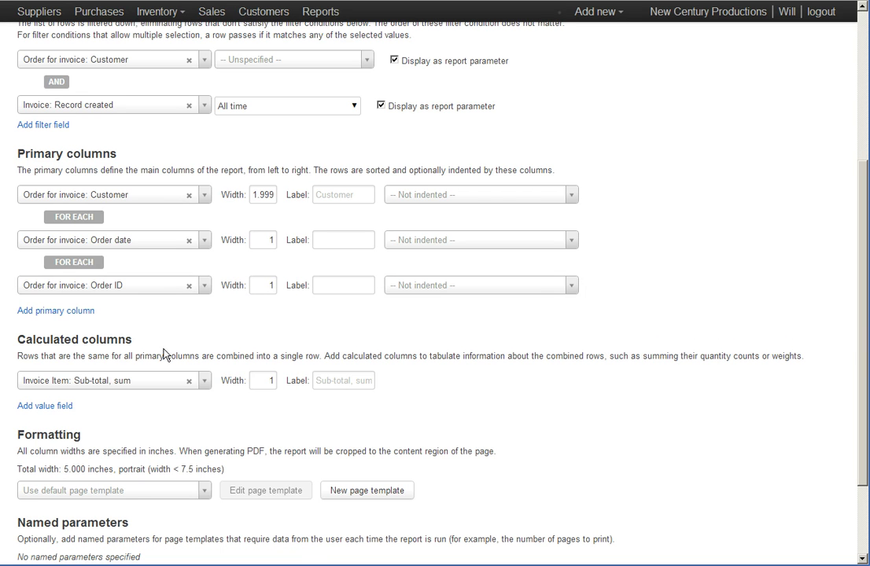
{"action": "left_click_drag", "start_coordinate": [865, 374], "coordinate": [851, 208]}
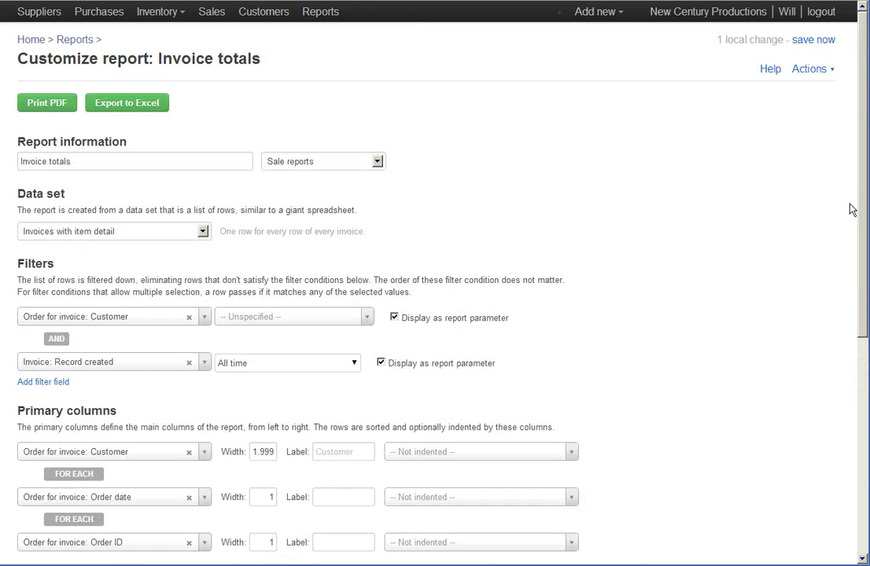
{"action": "left_click", "coordinate": [803, 41]}
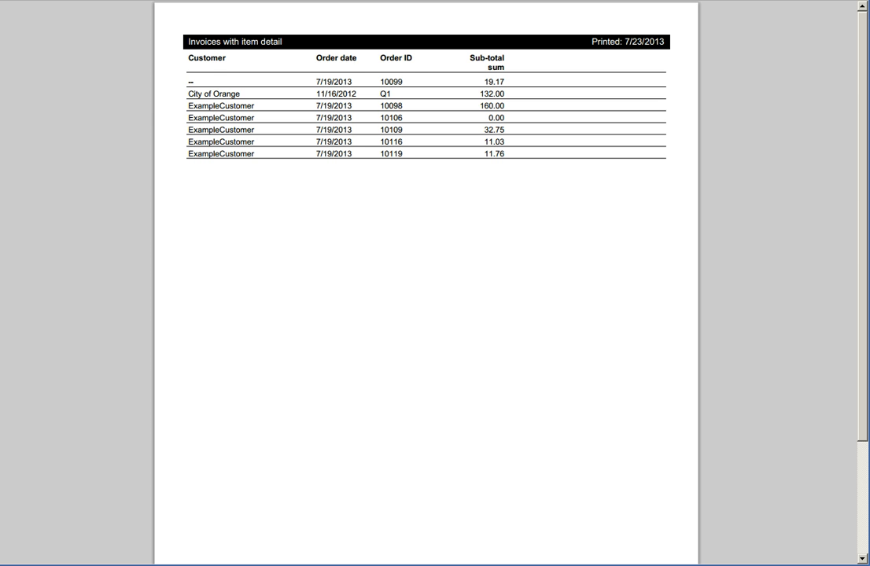
{"action": "key", "text": "ctrl+w"}
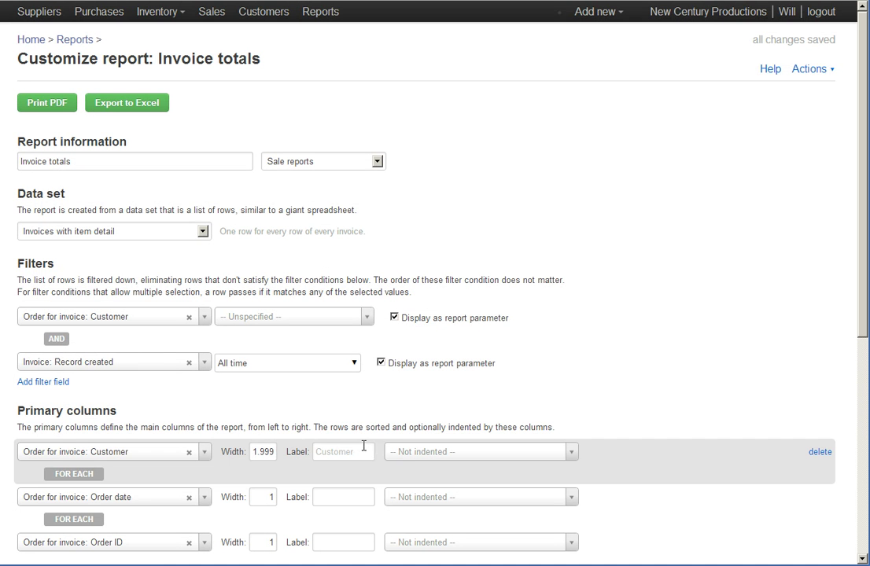
Save the Customer primary column with the Indent w/ totals below option and preview the report as a PDF
{"action": "left_click", "coordinate": [416, 456]}
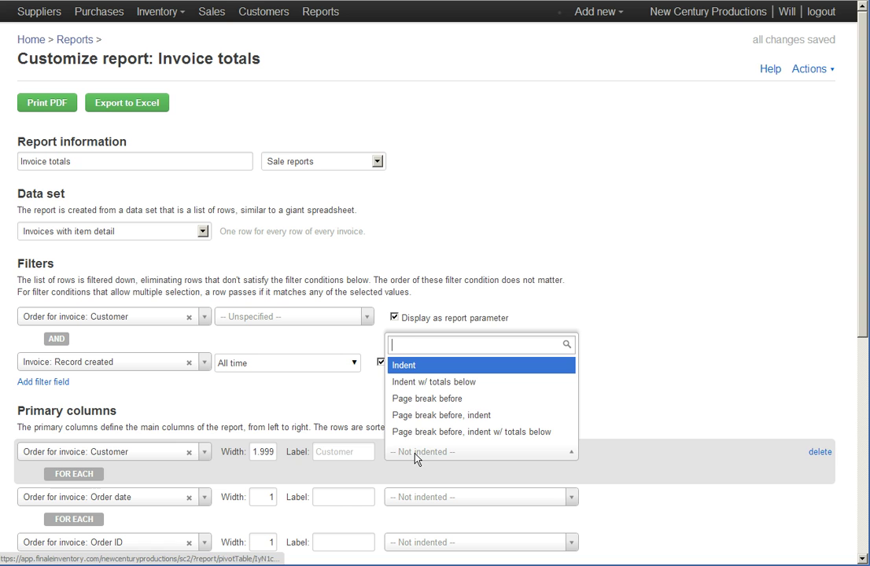
{"action": "left_click", "coordinate": [418, 384]}
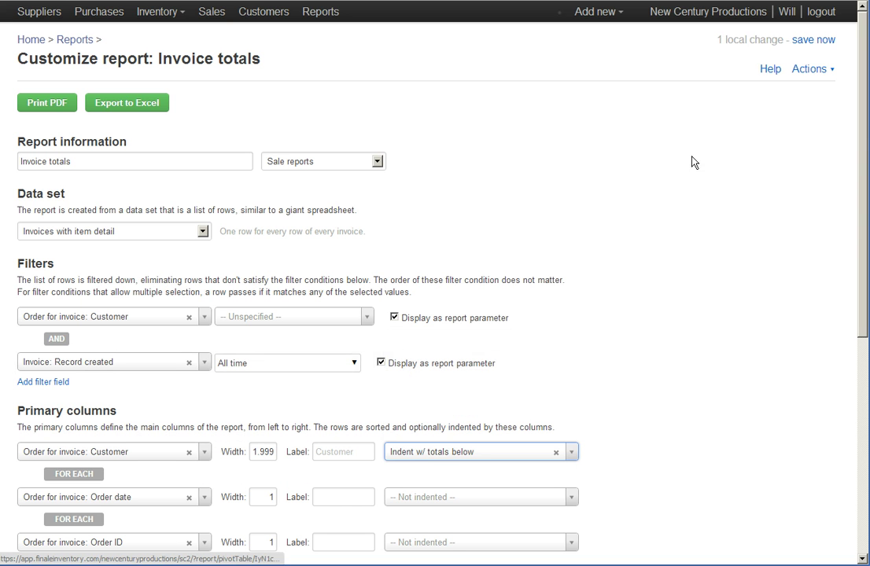
{"action": "left_click", "coordinate": [808, 47]}
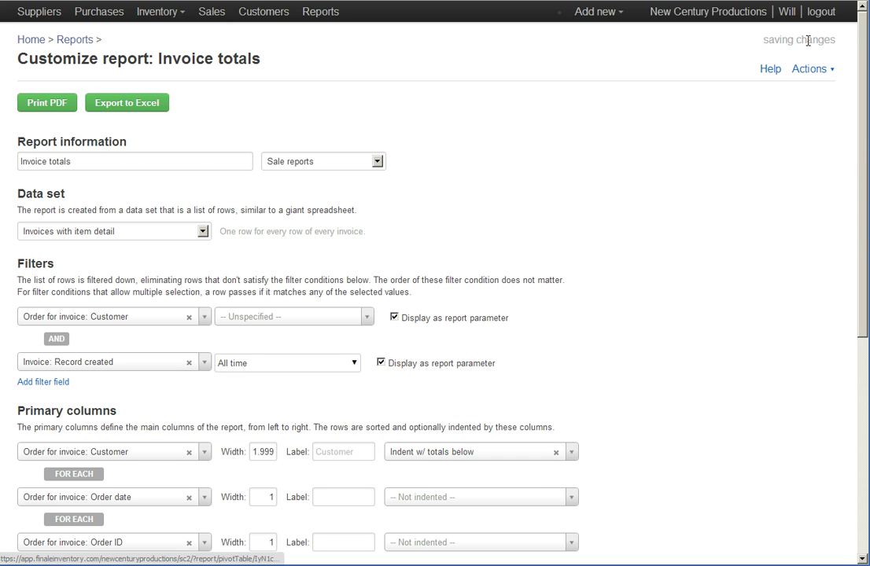
{"action": "left_click", "coordinate": [45, 103]}
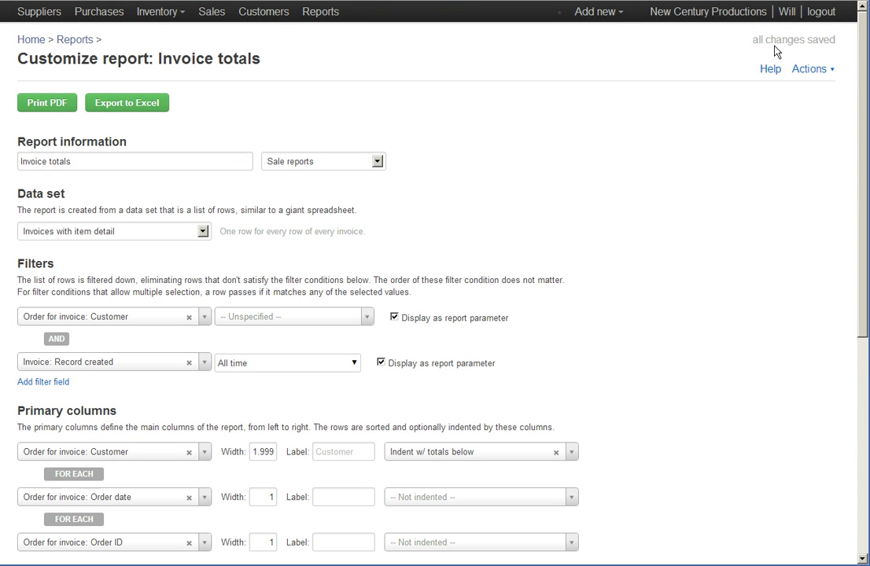
Return to the saved reports, reopen Invoice totals and filter it to ExampleCustomer
{"action": "left_click", "coordinate": [30, 39]}
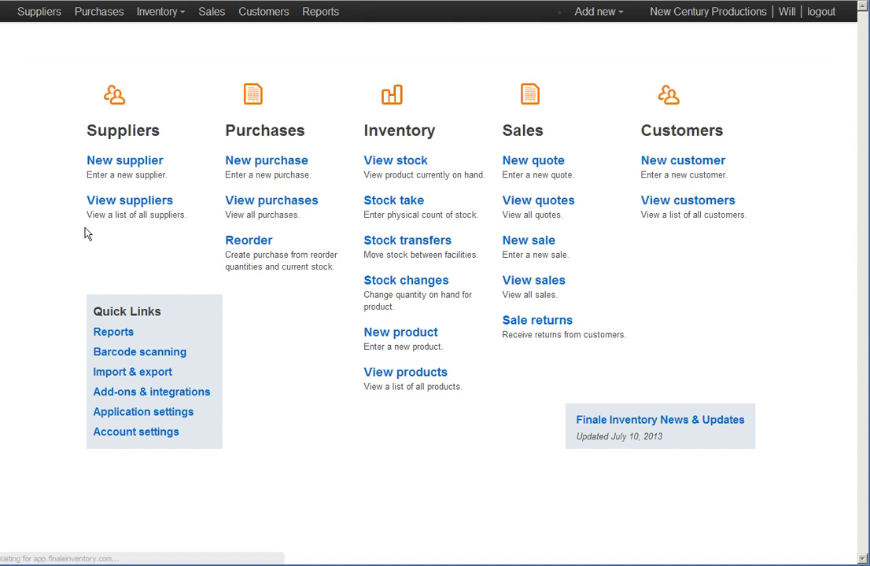
{"action": "left_click", "coordinate": [111, 337]}
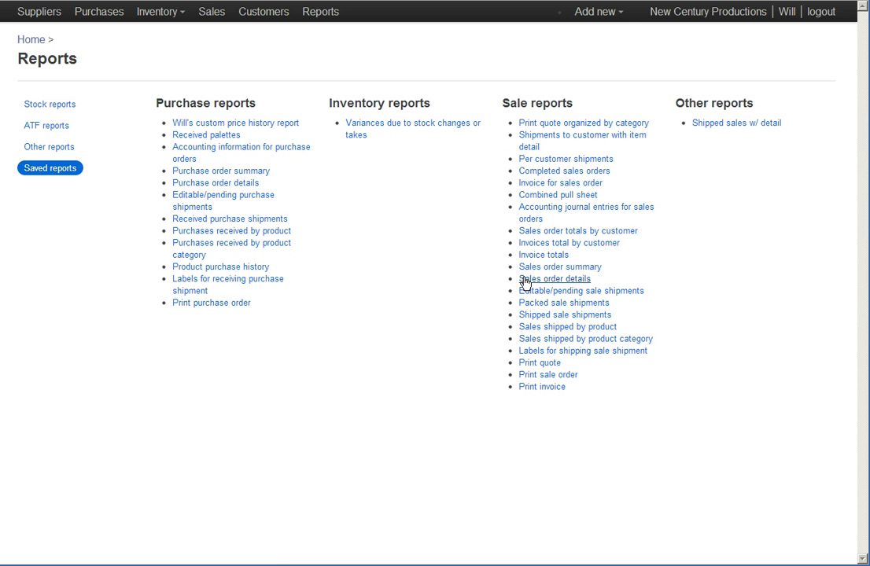
{"action": "left_click", "coordinate": [529, 256]}
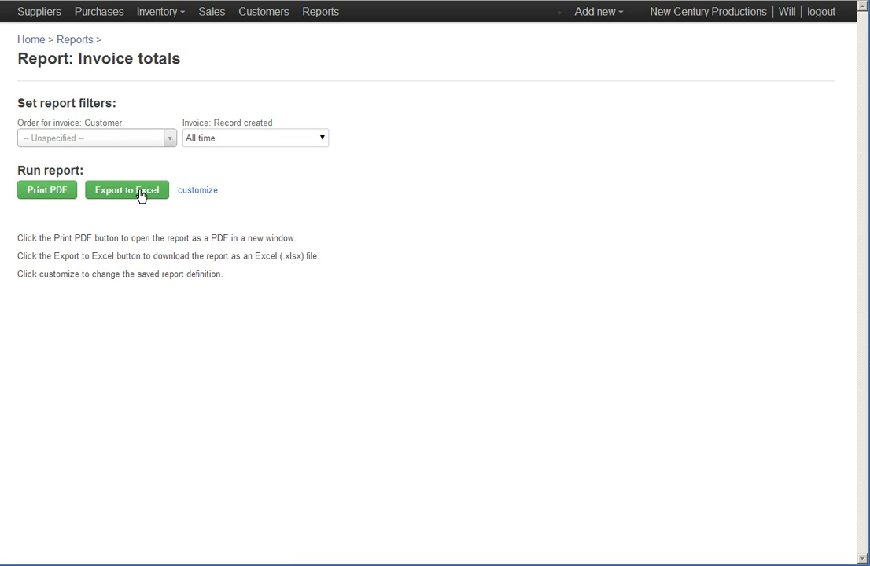
{"action": "left_click", "coordinate": [168, 140]}
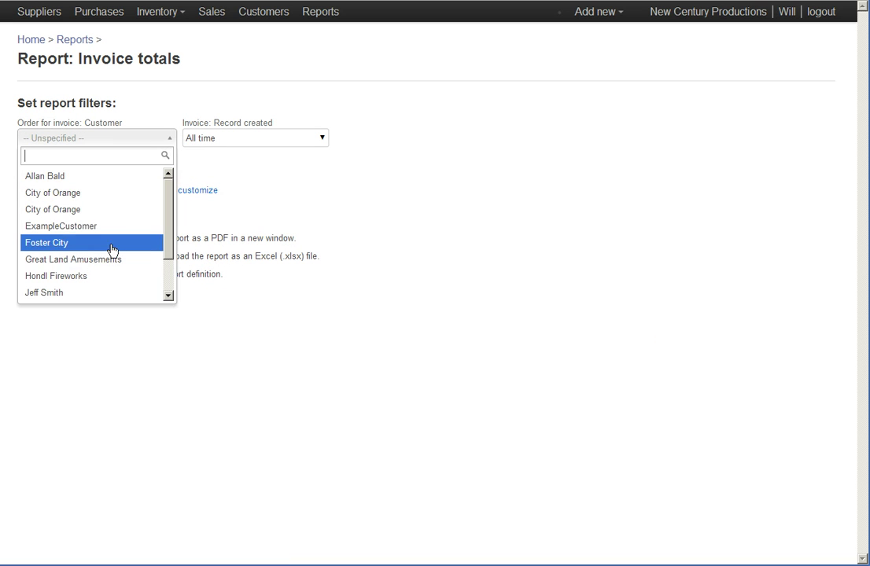
{"action": "left_click", "coordinate": [111, 227]}
Set the invoice record-created filter to the range 5/23/2013 to 7/20/2013
{"action": "left_click", "coordinate": [289, 138]}
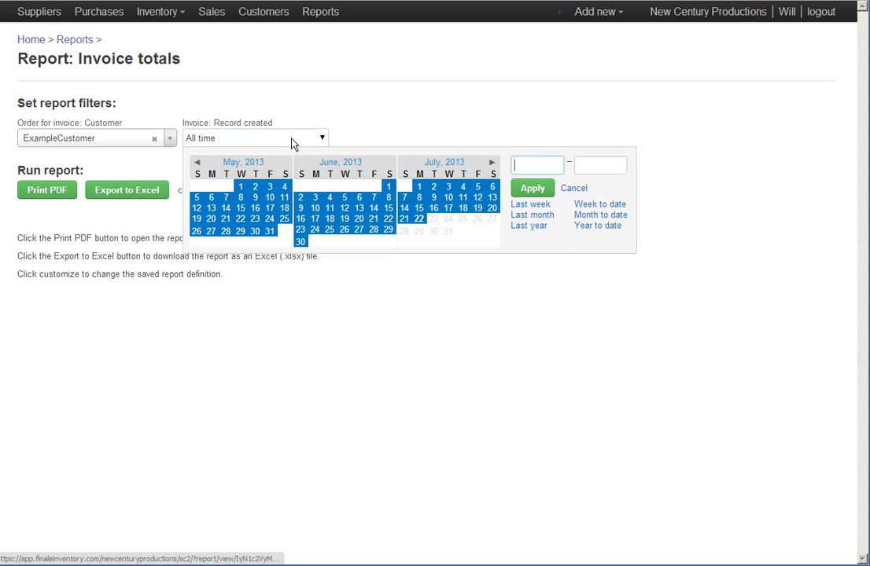
{"action": "left_click", "coordinate": [255, 219]}
{"action": "left_click", "coordinate": [492, 209]}
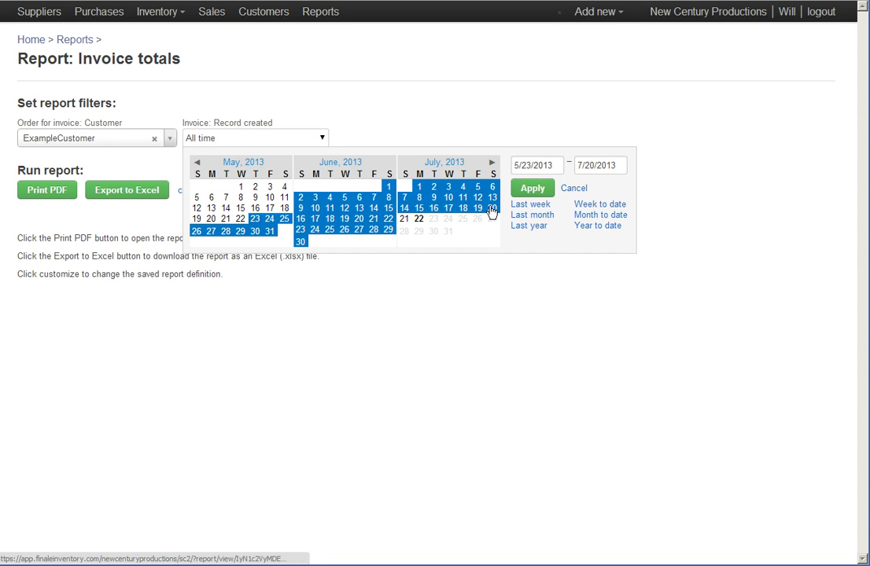